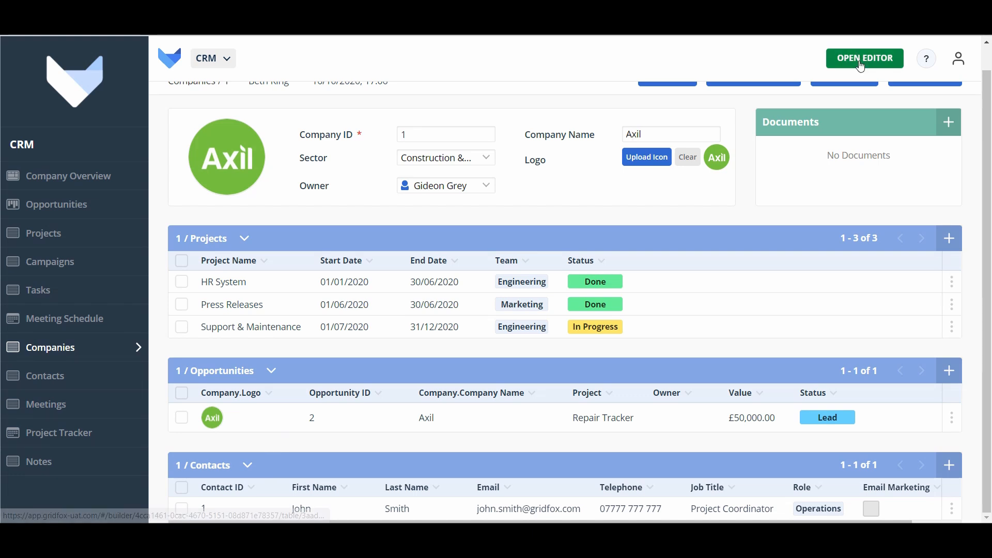
Open the CRM project's editor and view how its tables are related.
left_click(891, 58)
left_click(684, 61)
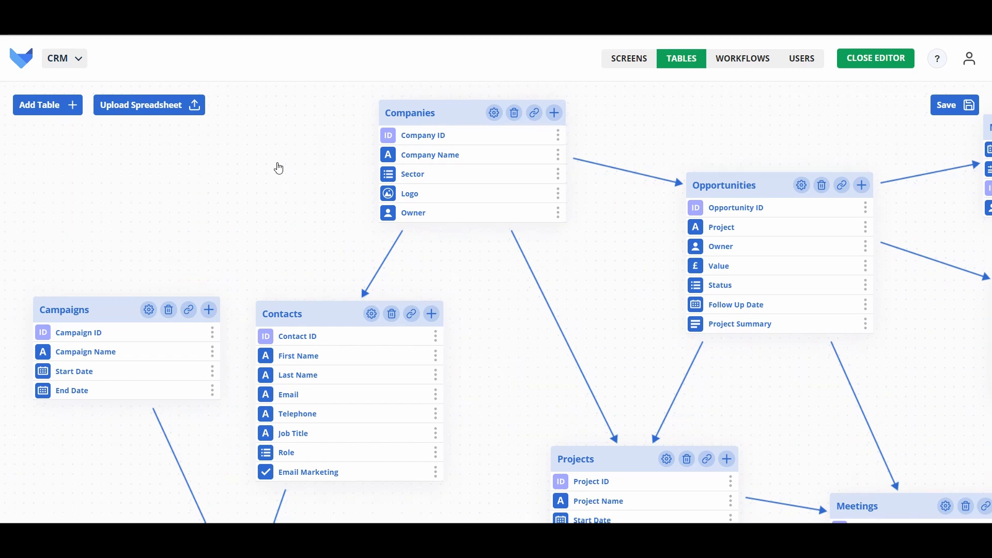
Switch to the To Do List project and show its tables in the editor.
left_click(17, 72)
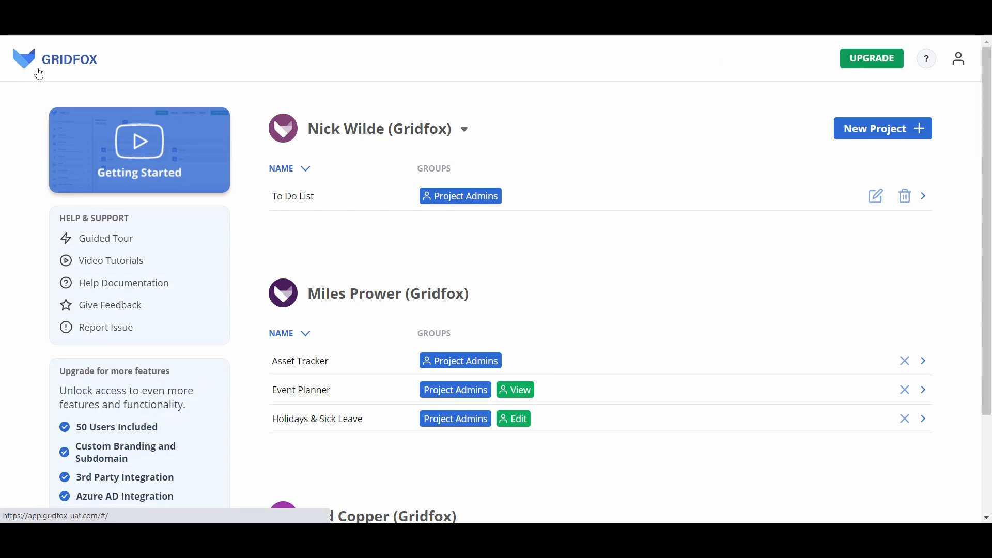
left_click(303, 203)
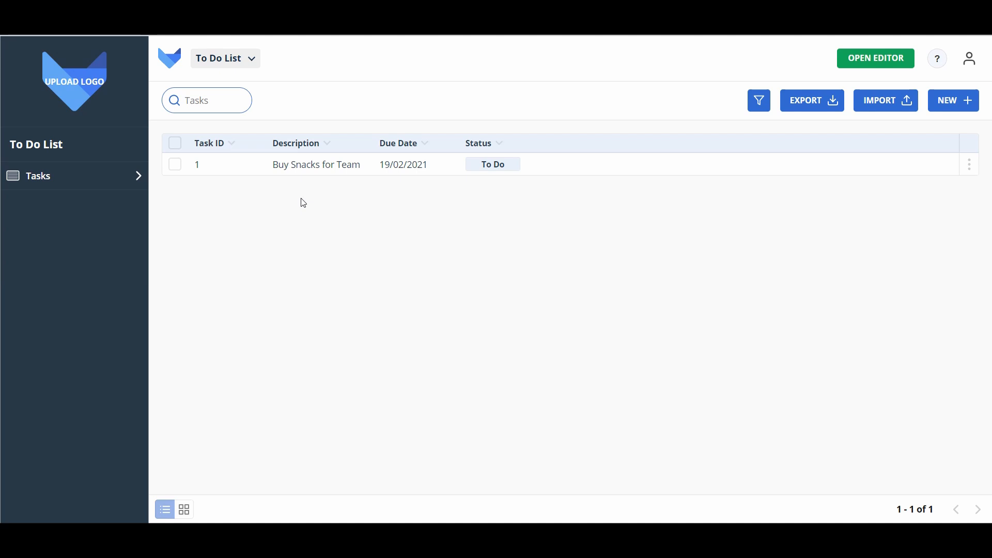
left_click(849, 67)
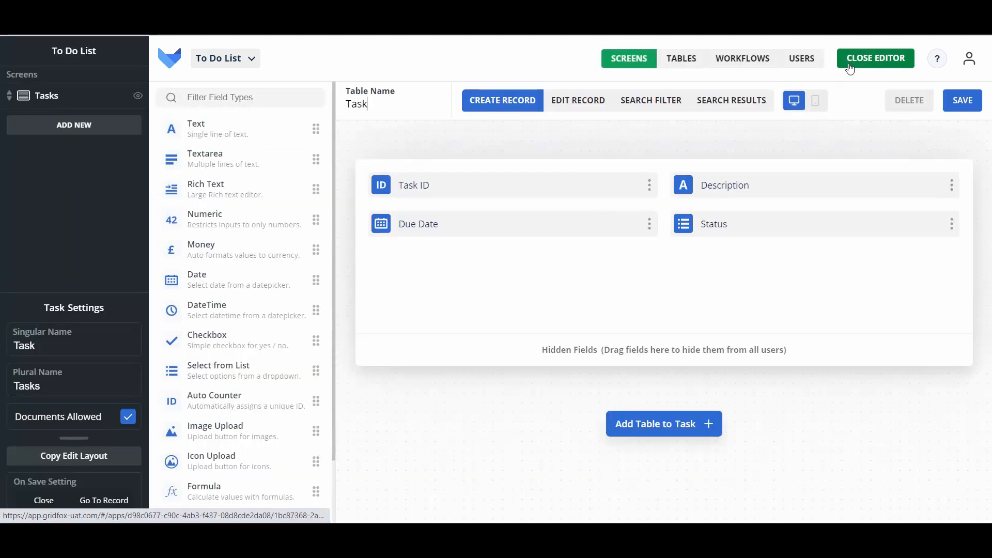
left_click(674, 62)
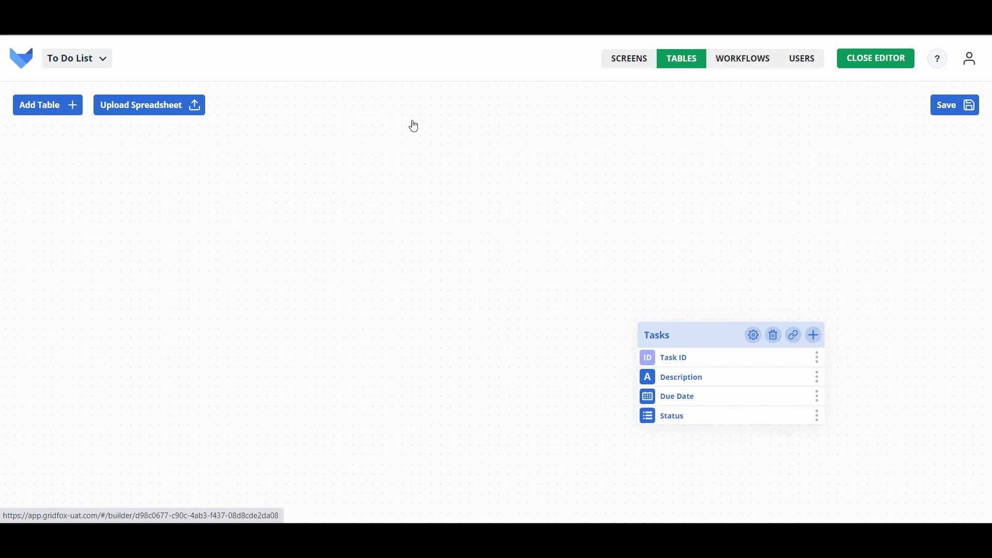
Add a table named Projects and place it above and to the left of the Tasks table.
left_click(42, 112)
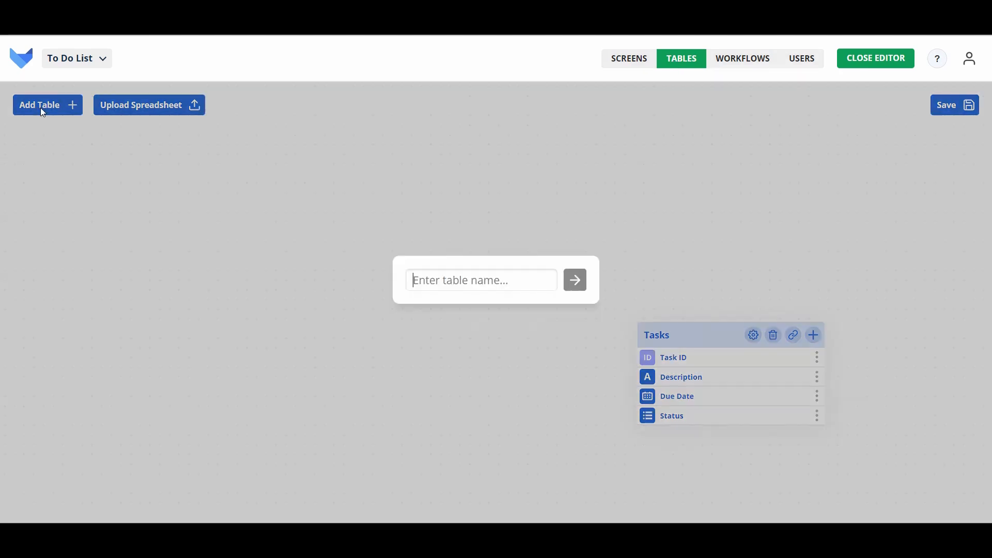
type("Projects")
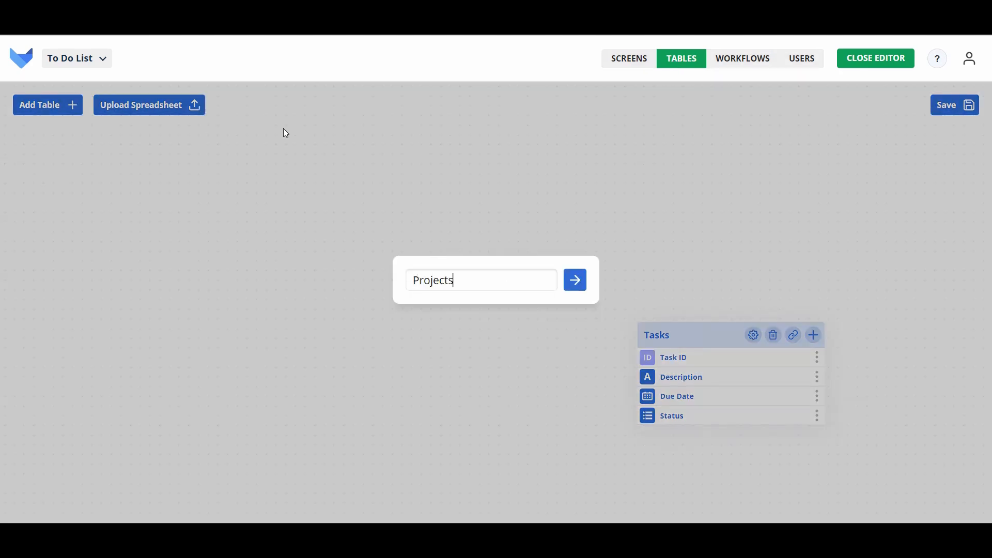
key("Return")
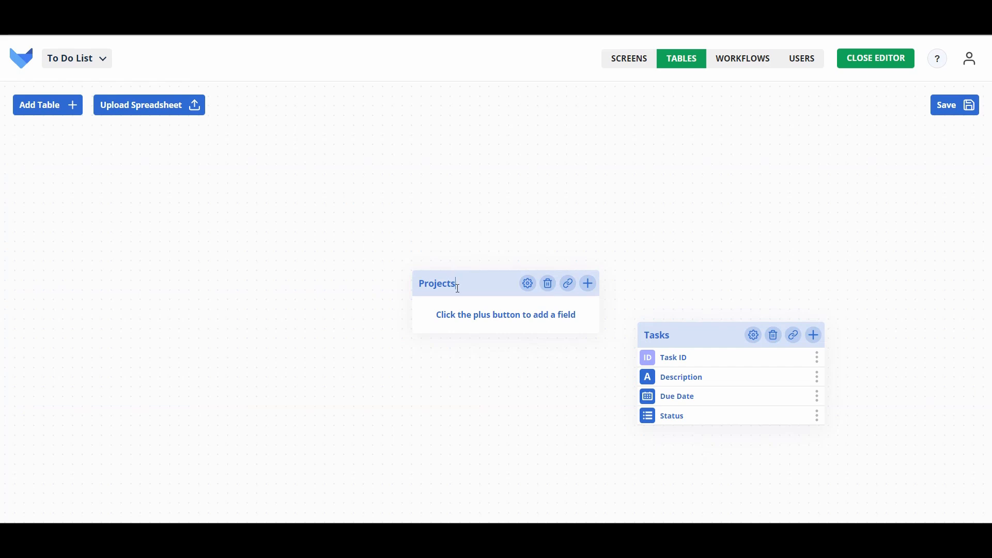
left_click_drag(456, 280, 374, 209)
Add the fields Name, Start Date and End Date to the Projects table.
left_click(505, 206)
type("Name")
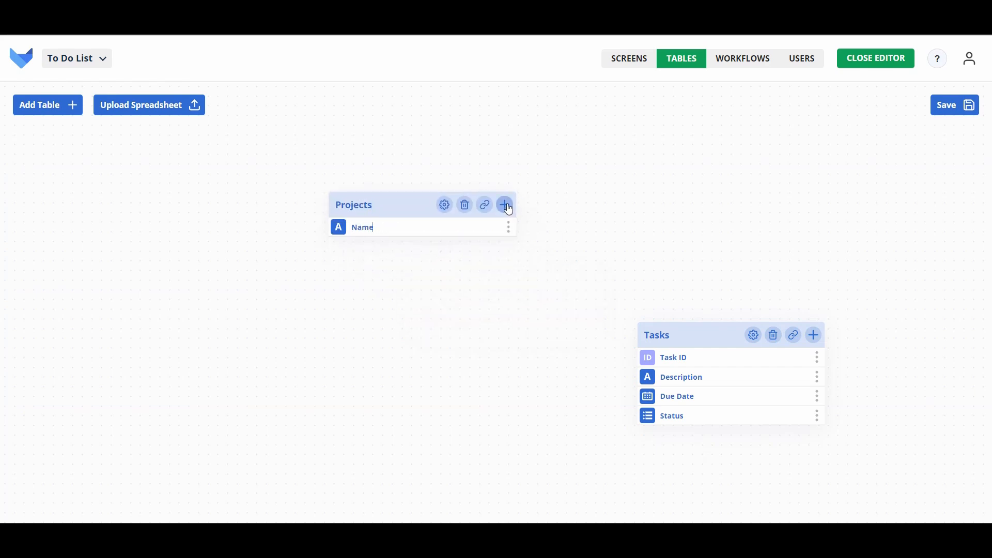
key("Return")
type("Start Date")
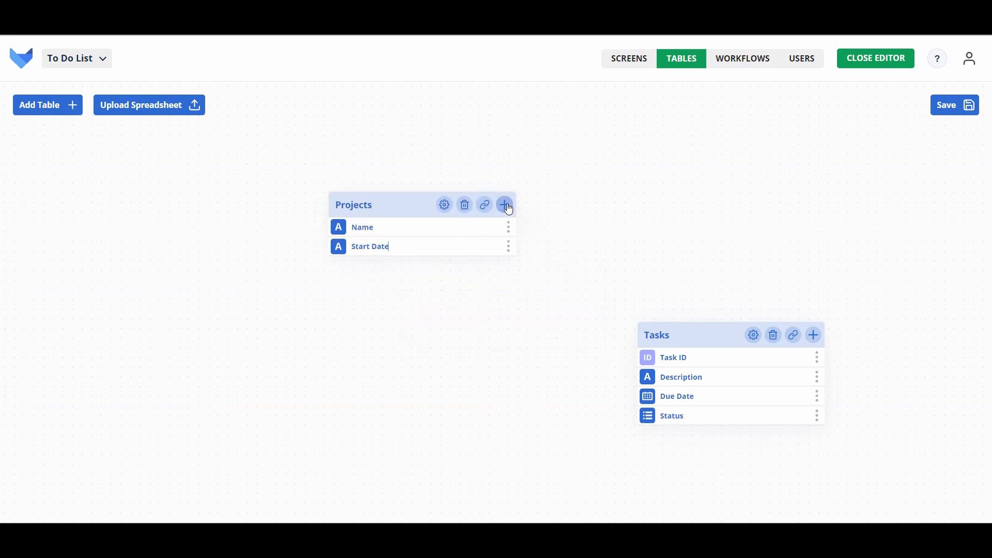
key("Return")
type("End Date")
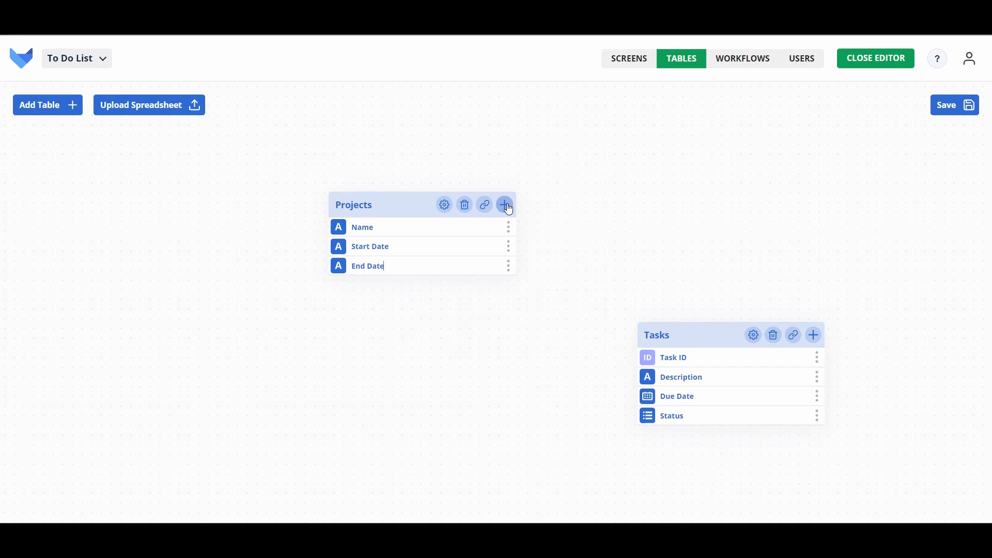
Change the Start Date and End Date fields of the Projects table to the Date type.
left_click(338, 266)
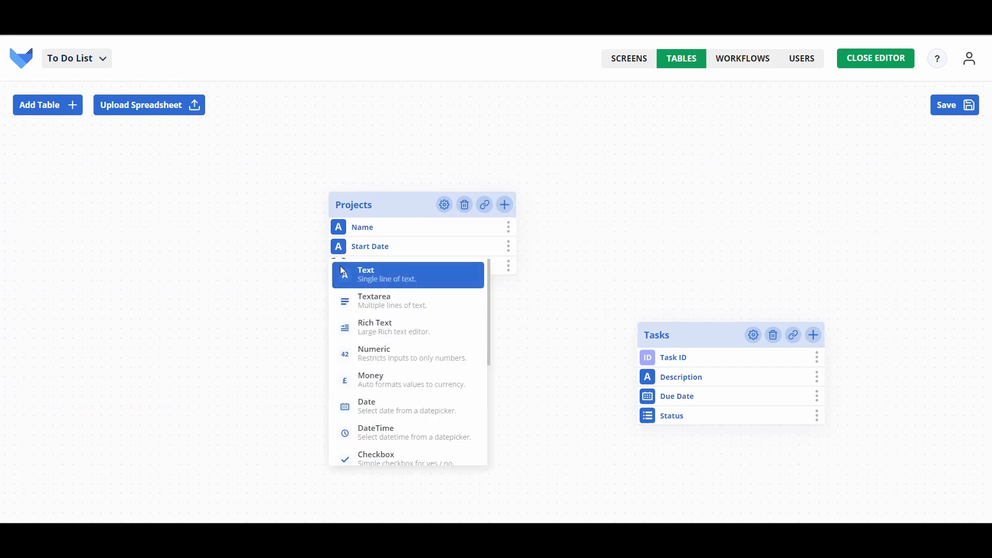
left_click(387, 400)
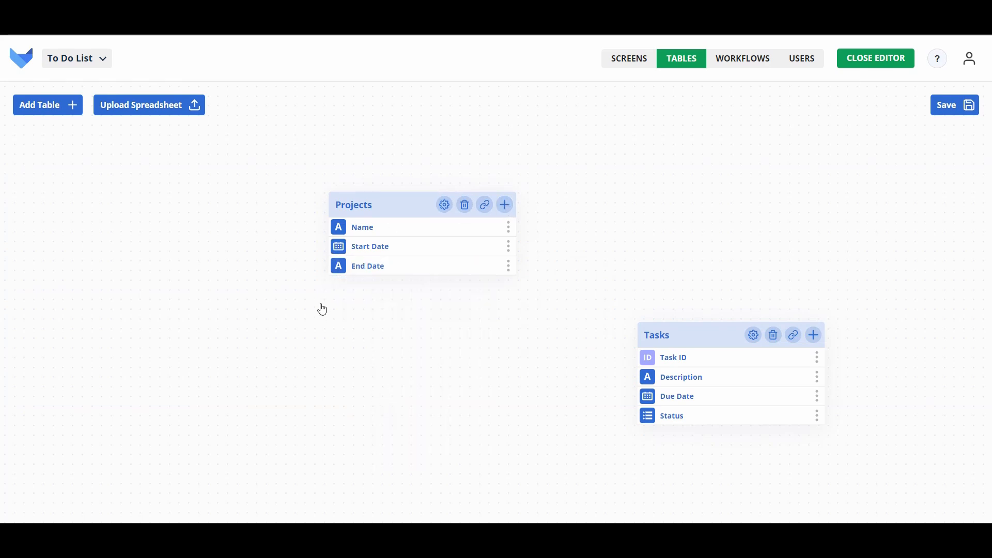
left_click(339, 268)
left_click(369, 425)
Link Projects to Tasks so a project has many tasks, and move the Tasks table farther away from Projects.
left_click(485, 205)
left_click(797, 339)
left_click_drag(695, 324, 772, 325)
Remove the relationship in which a project has many tasks.
left_click(616, 303)
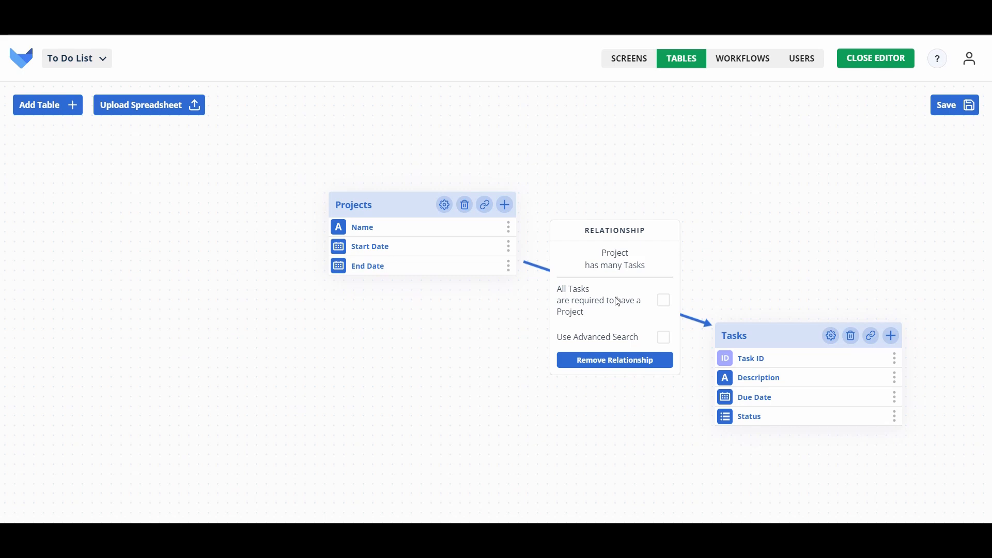
left_click(613, 353)
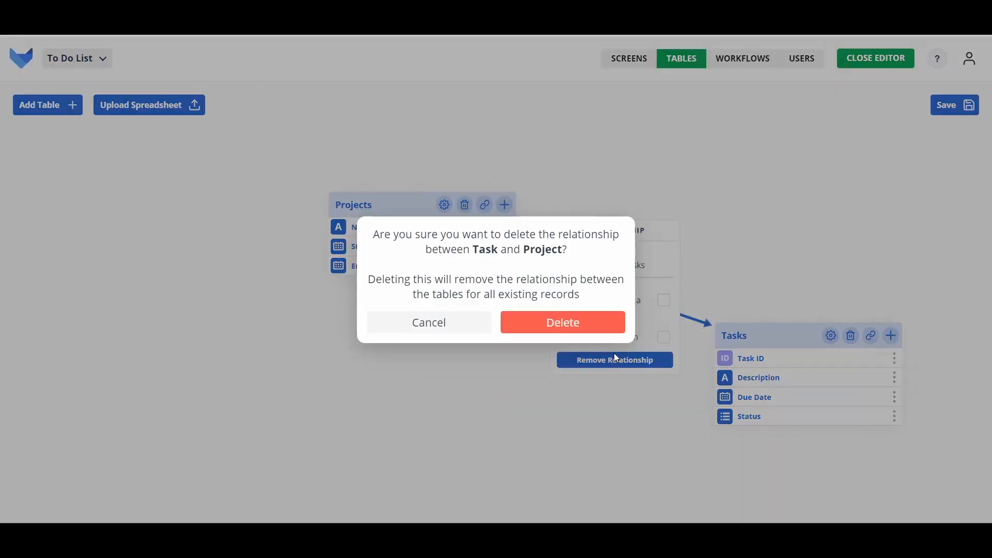
left_click(576, 320)
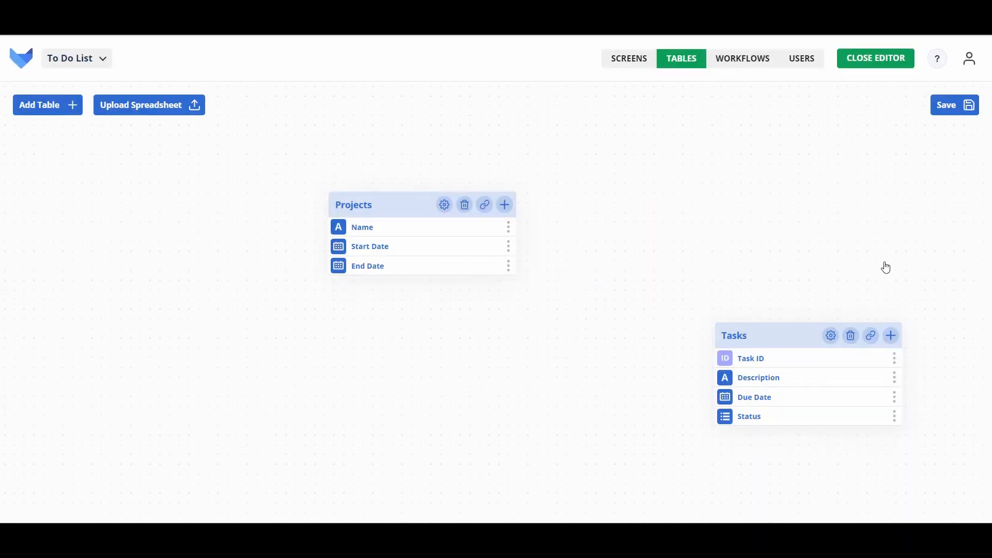
Try the reverse link from Tasks to Projects, check its relationship details, and remove it.
left_click(869, 336)
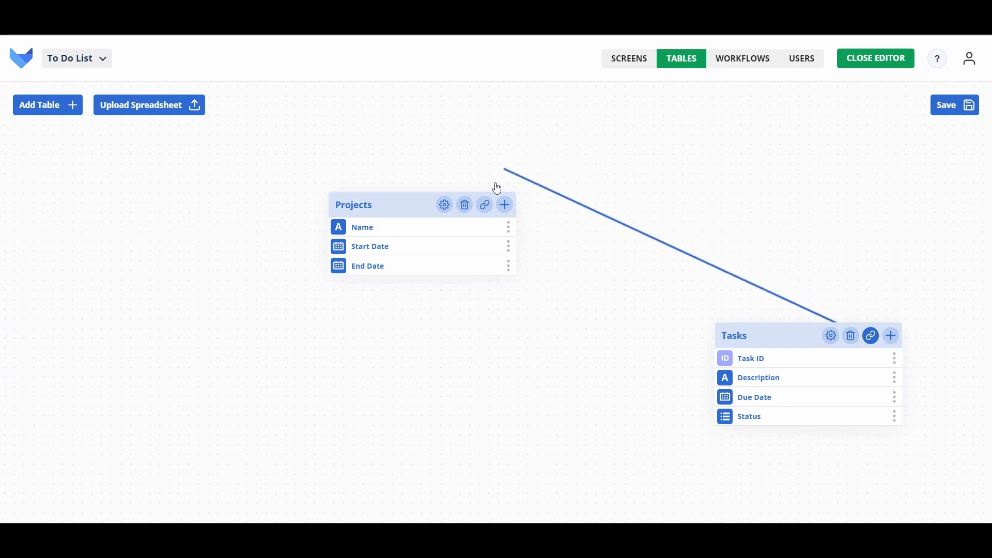
left_click(486, 208)
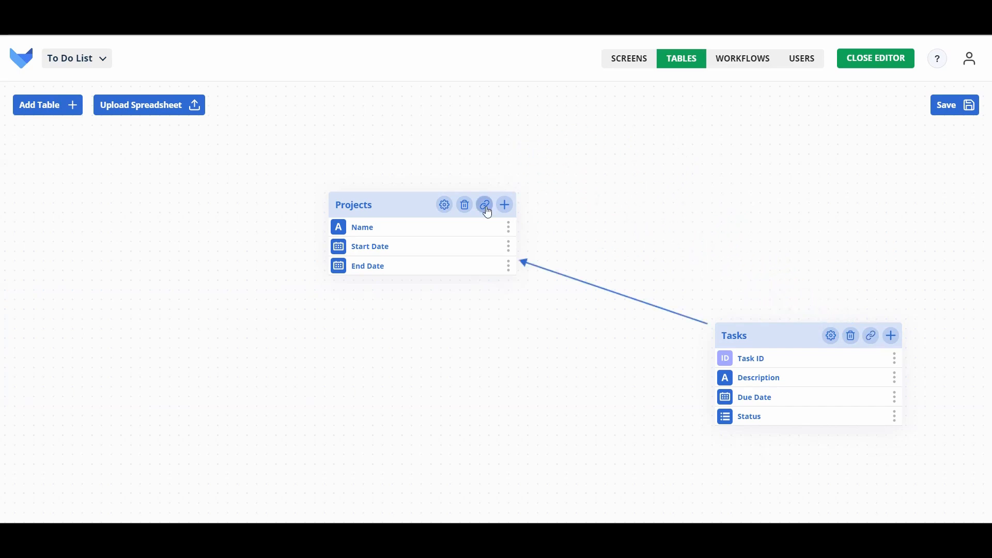
left_click(623, 305)
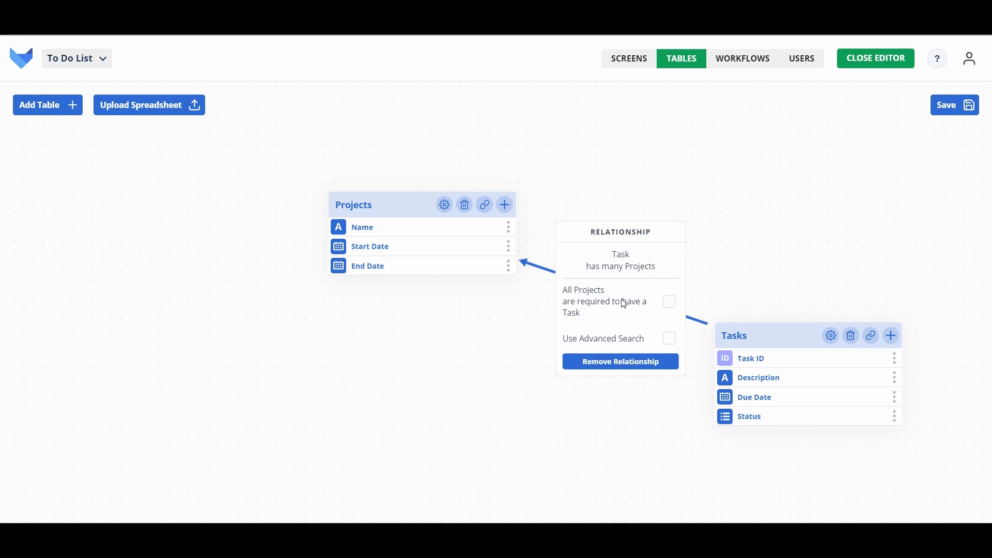
left_click(615, 362)
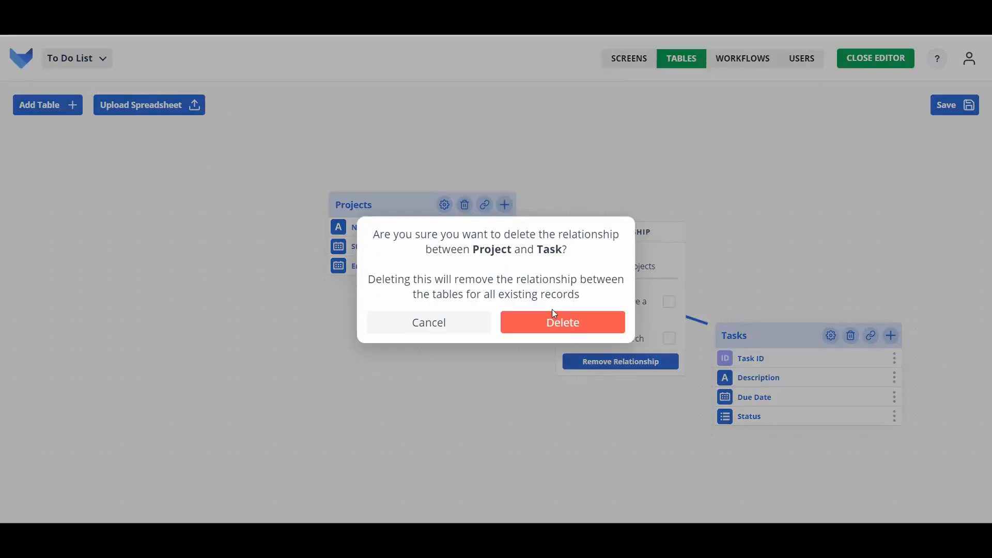
left_click(563, 325)
Create a relationship from the Projects table to the Tasks table so each project can have many tasks.
left_click(484, 204)
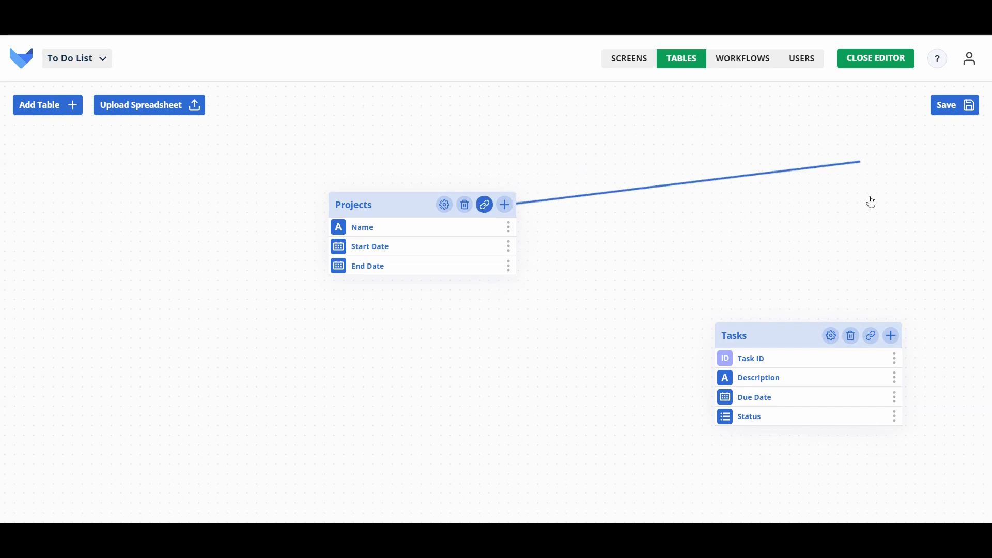
left_click(869, 336)
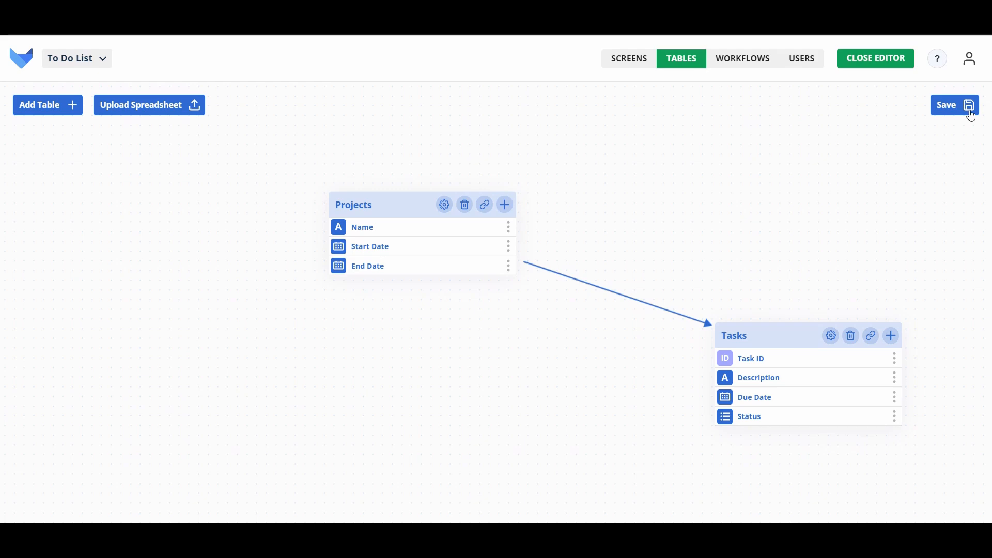
Save the table layout, adding a new auto counter field as the reference field for Projects.
left_click(969, 109)
left_click(420, 272)
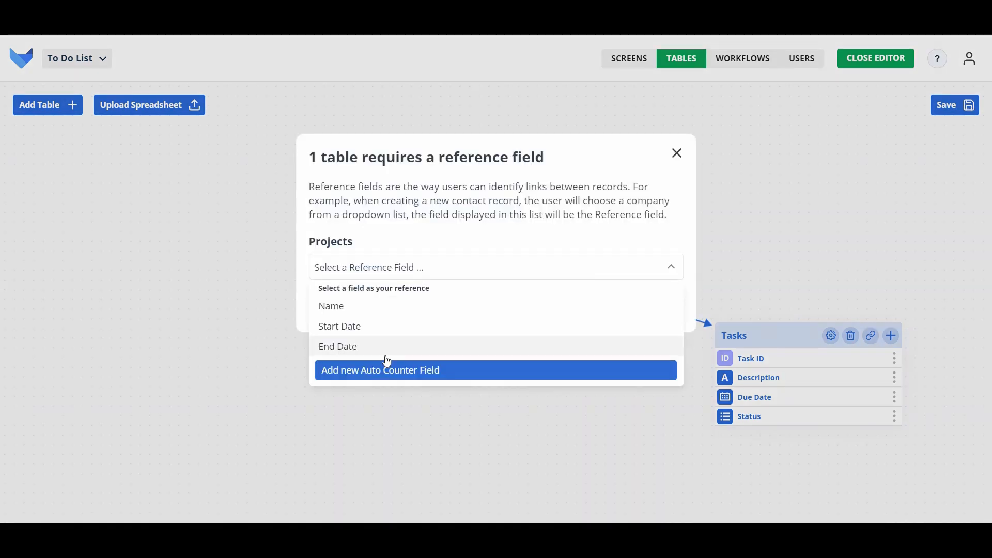
left_click(387, 370)
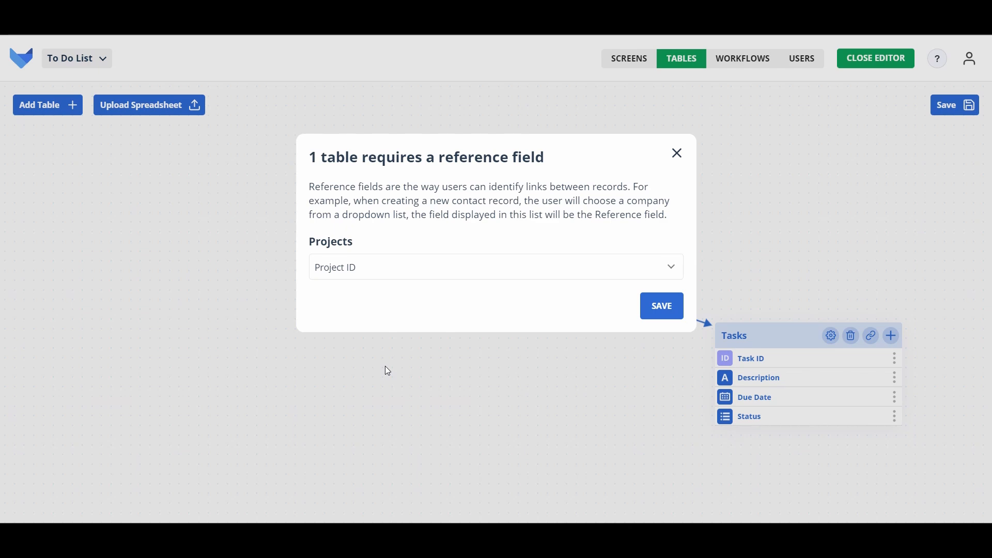
left_click(662, 307)
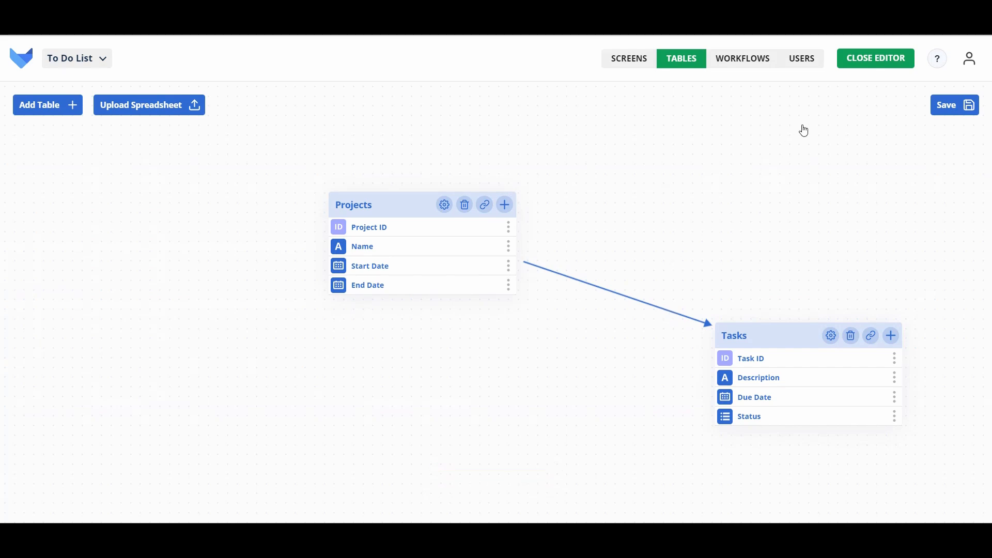
Leave the editor and start a new record on the Projects screen.
left_click(873, 63)
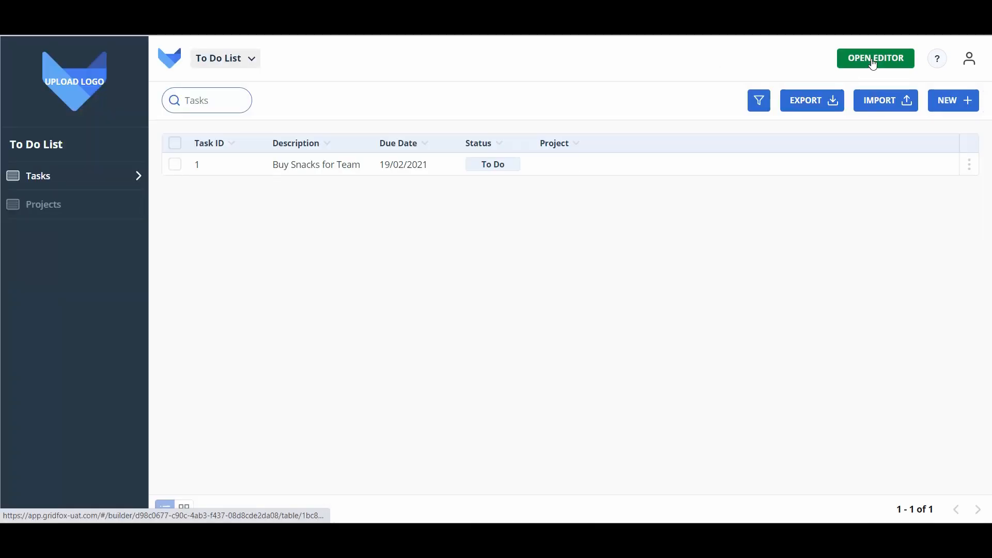
left_click(49, 219)
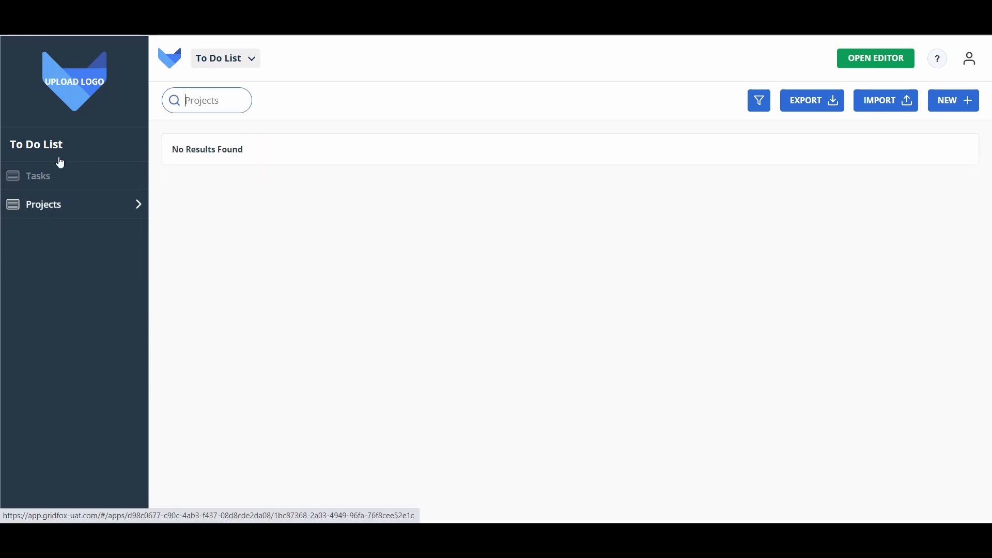
left_click(953, 103)
Name the project Create Brand Guidelines, with start date 15 Feb 2021 and end date 26 Feb 2021.
left_click(506, 163)
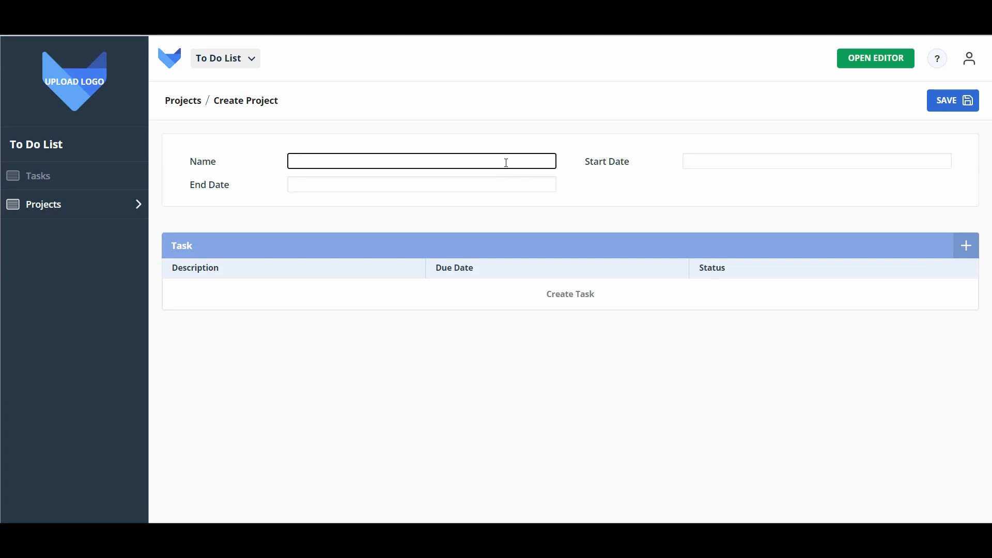
type("Create Brand Guidelines")
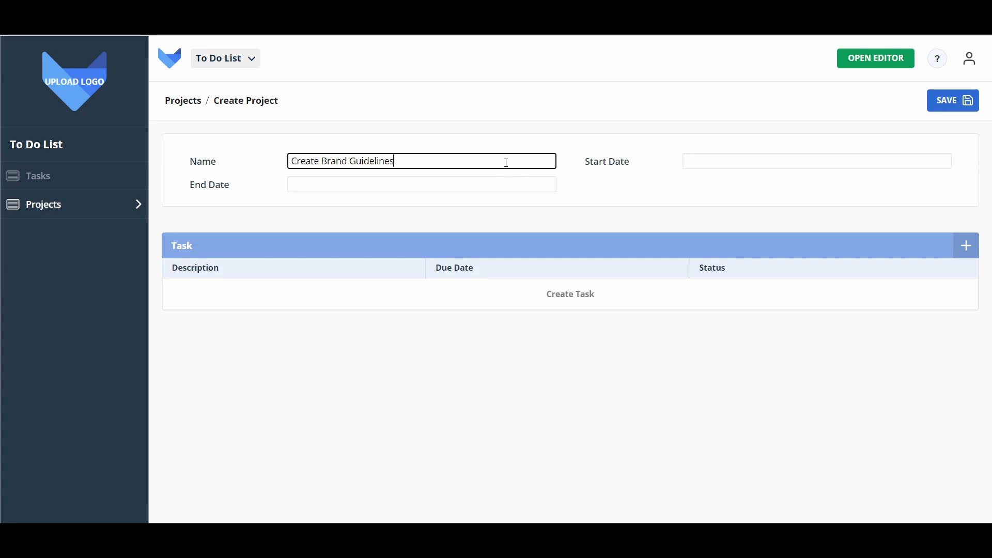
left_click(695, 162)
left_click(691, 274)
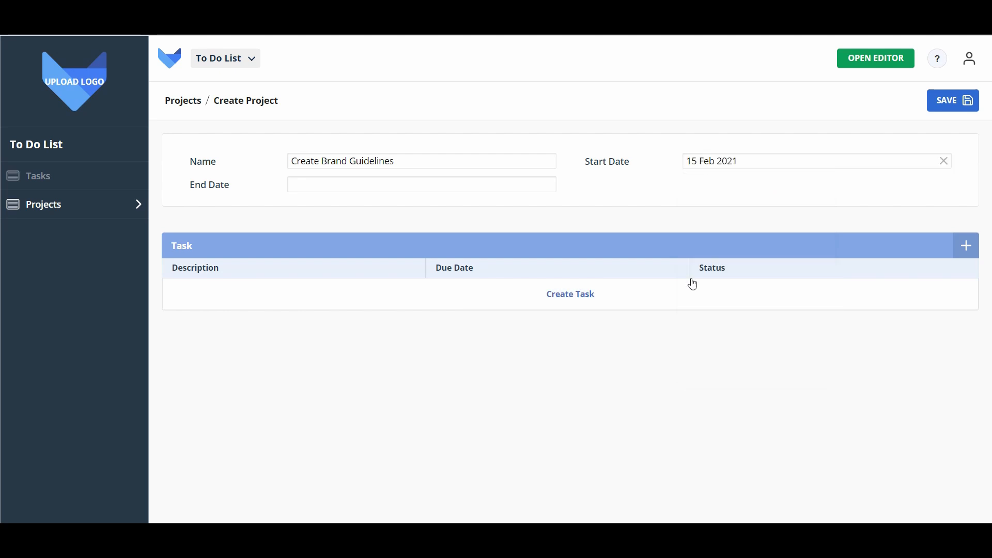
left_click(482, 185)
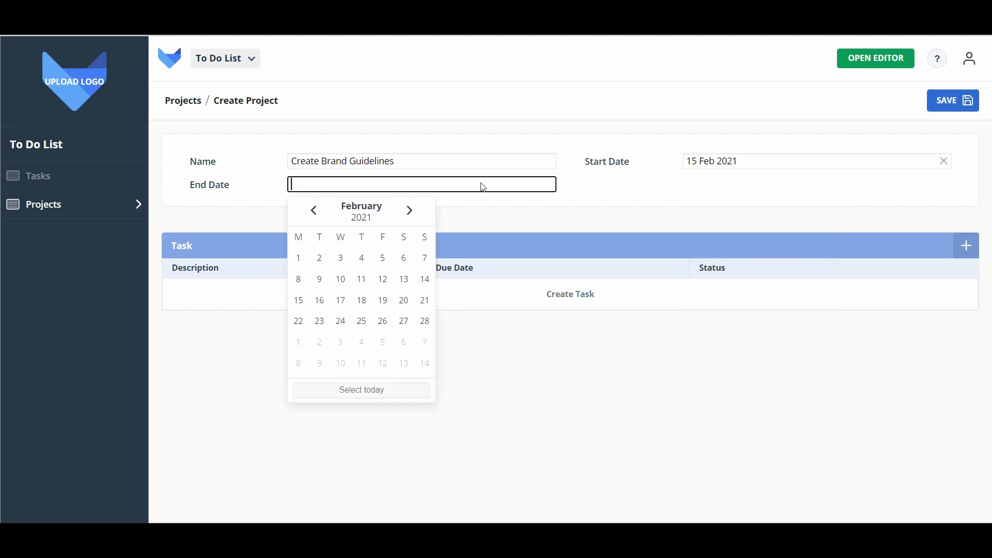
left_click(383, 322)
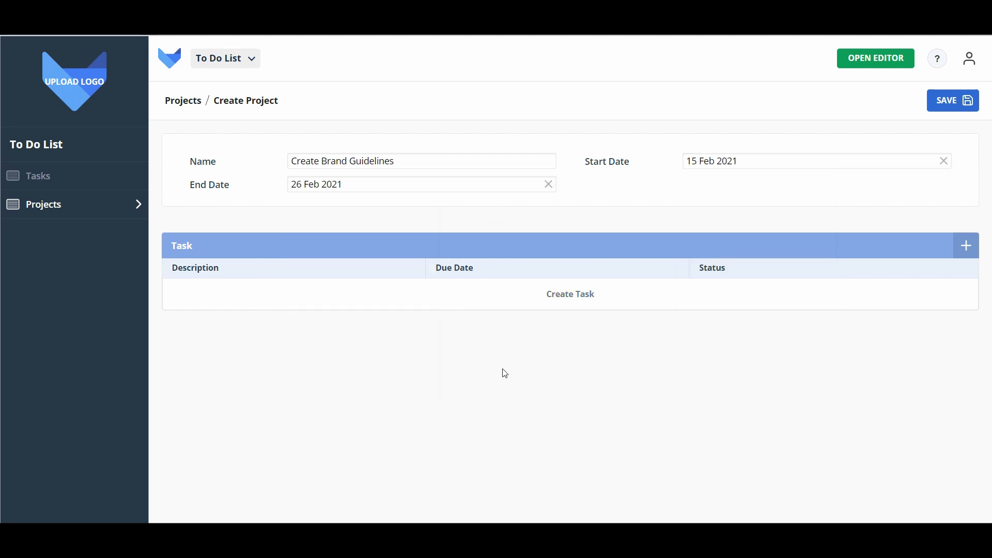
Add a task to the project described as Organise Kick Off Meeting, due 16 Feb 2021, with status To Do.
left_click(548, 310)
left_click(358, 291)
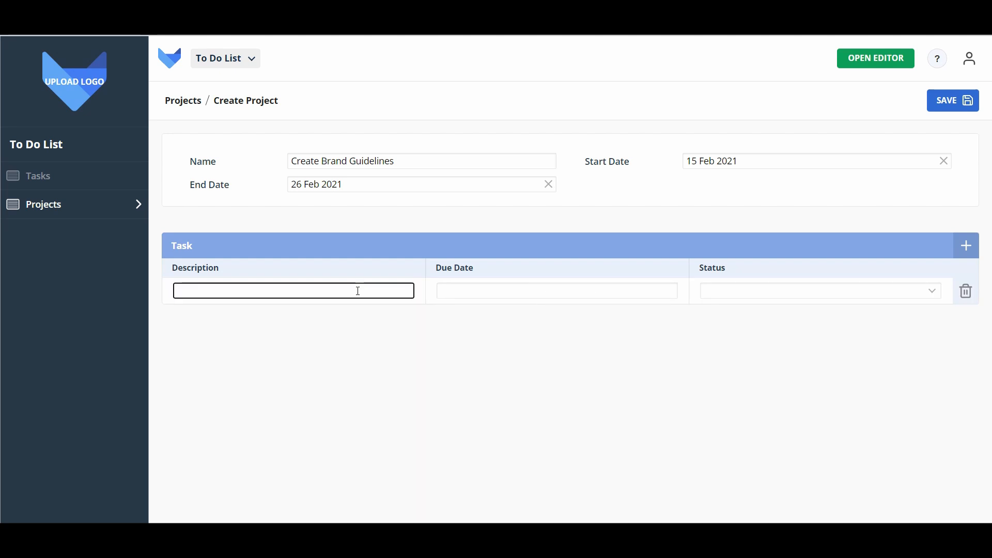
type("Organise Kick Off Meeting")
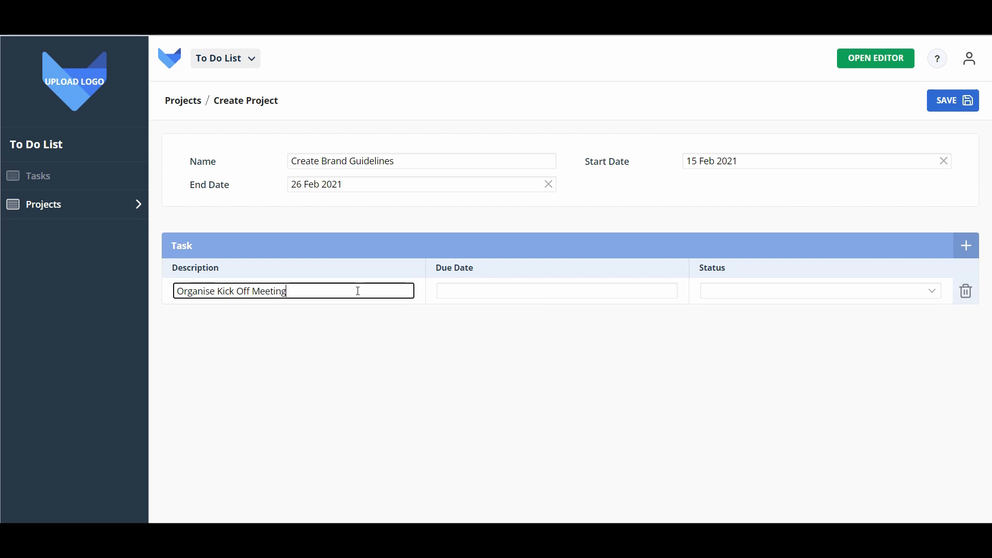
left_click(465, 291)
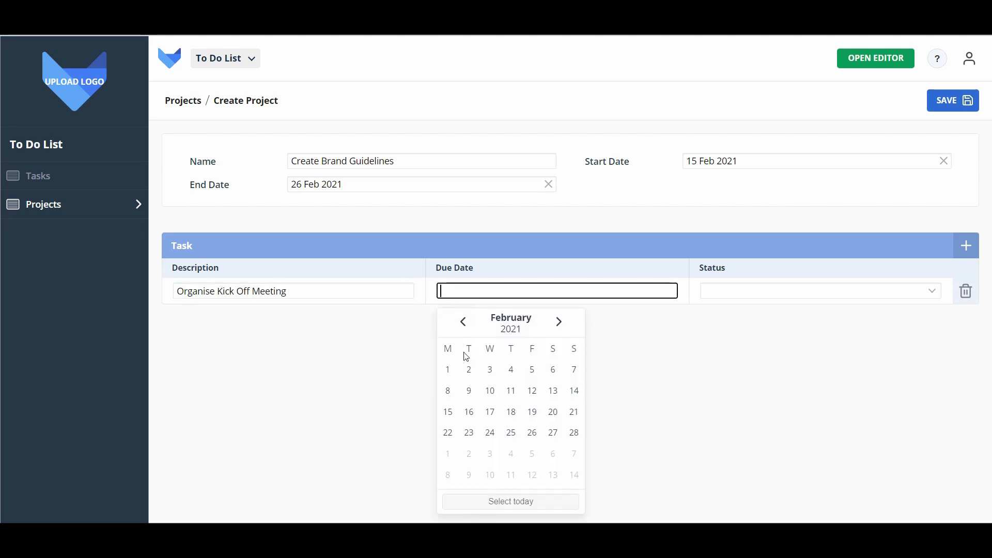
left_click(467, 412)
left_click(802, 294)
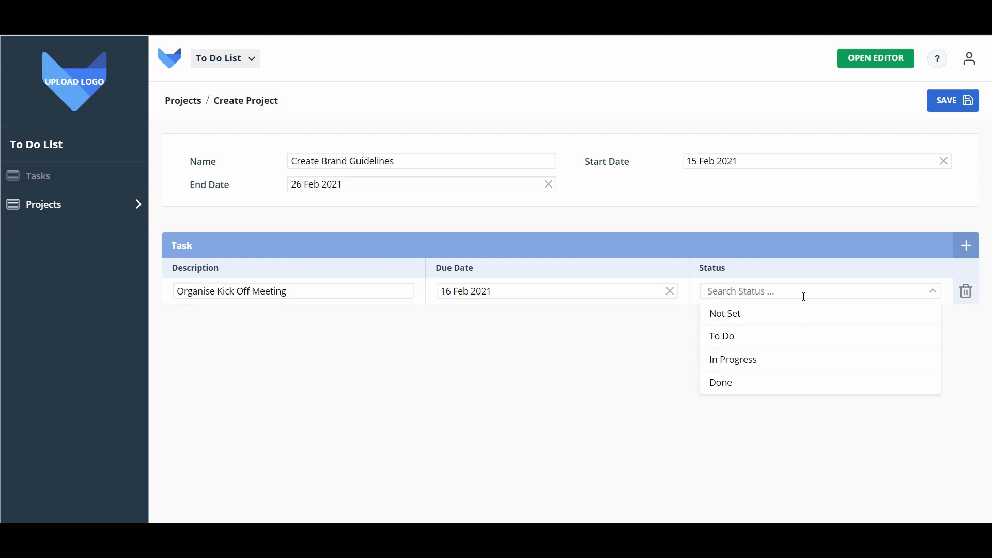
left_click(767, 339)
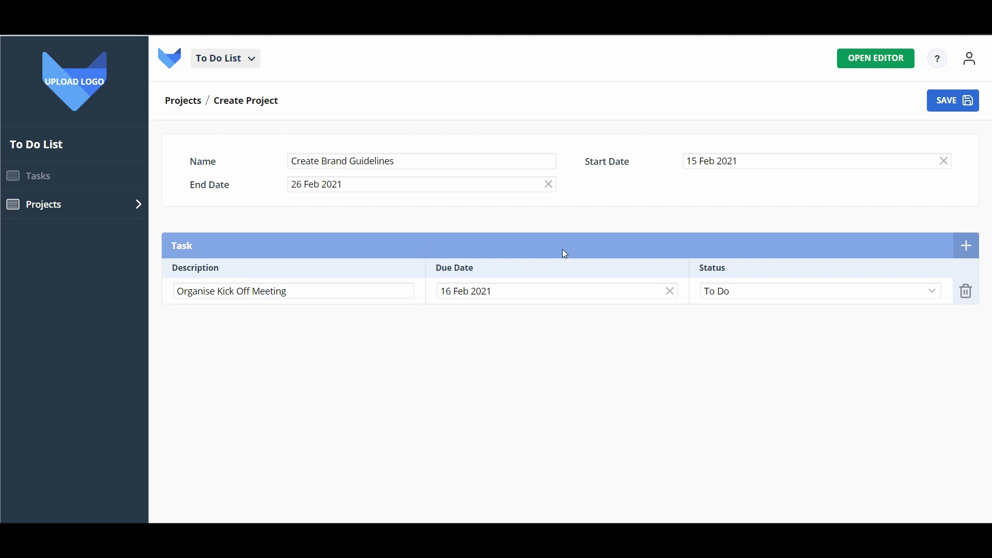
Save the new project and open the Create Brand Guidelines record to check its linked task.
left_click(938, 110)
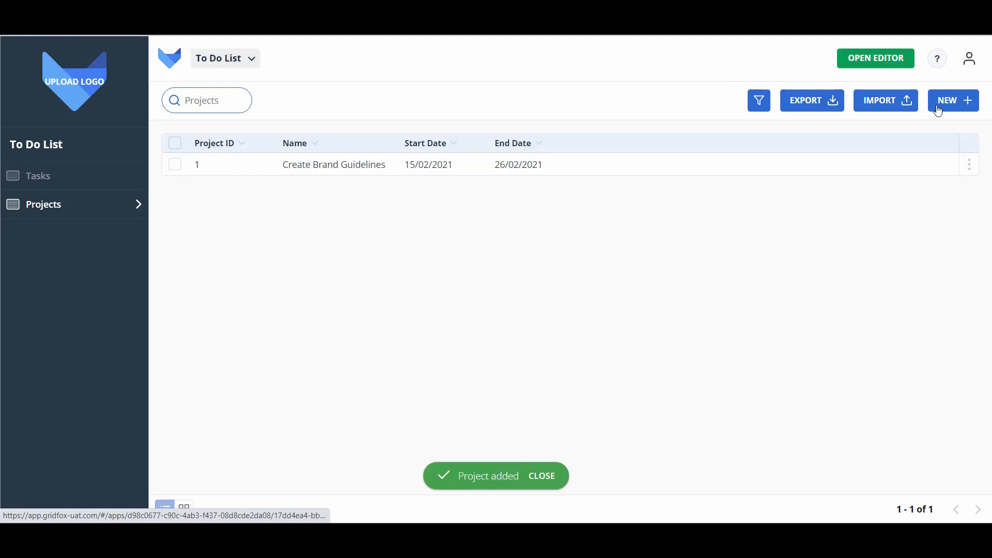
left_click(782, 173)
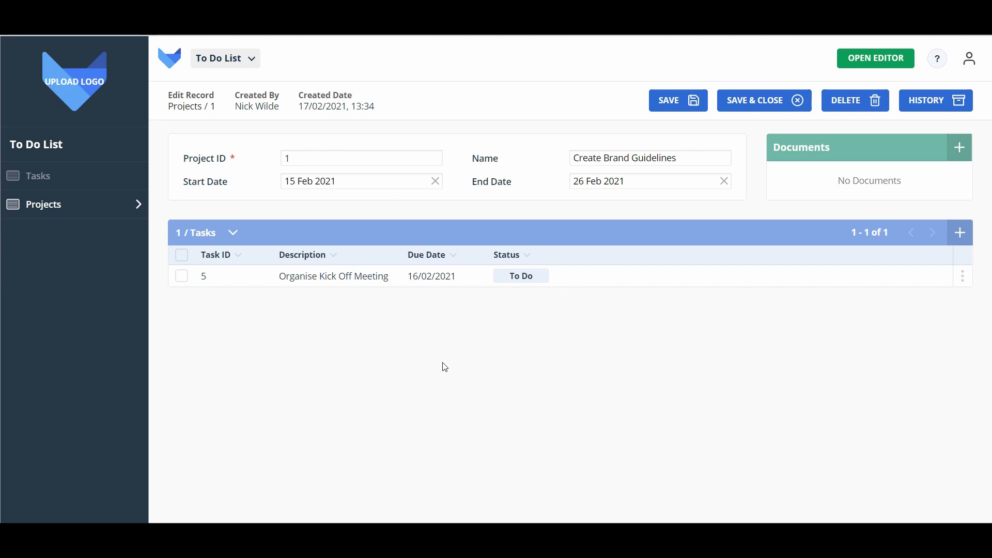
Open the Buy Snacks for Team task and choose project 1 as its Project.
left_click(56, 177)
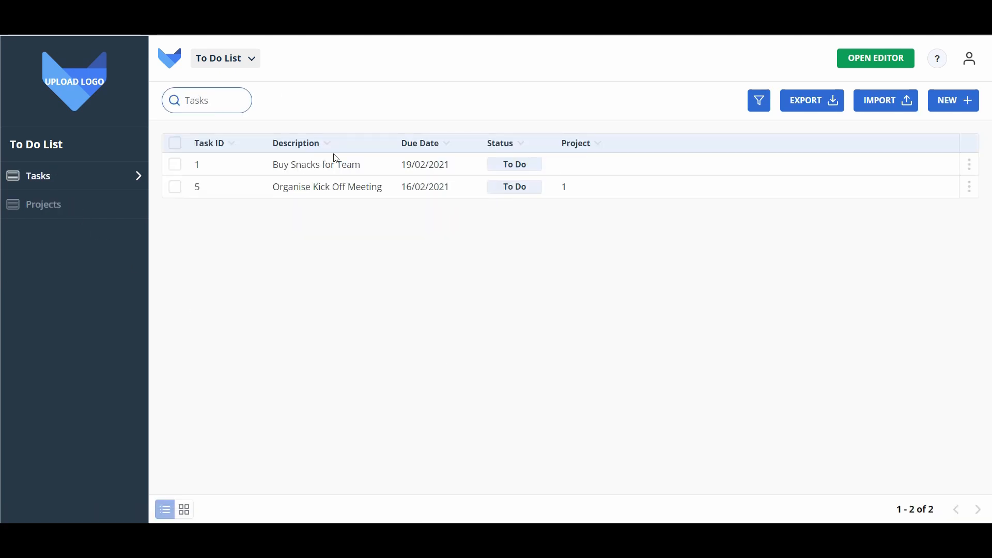
left_click(337, 163)
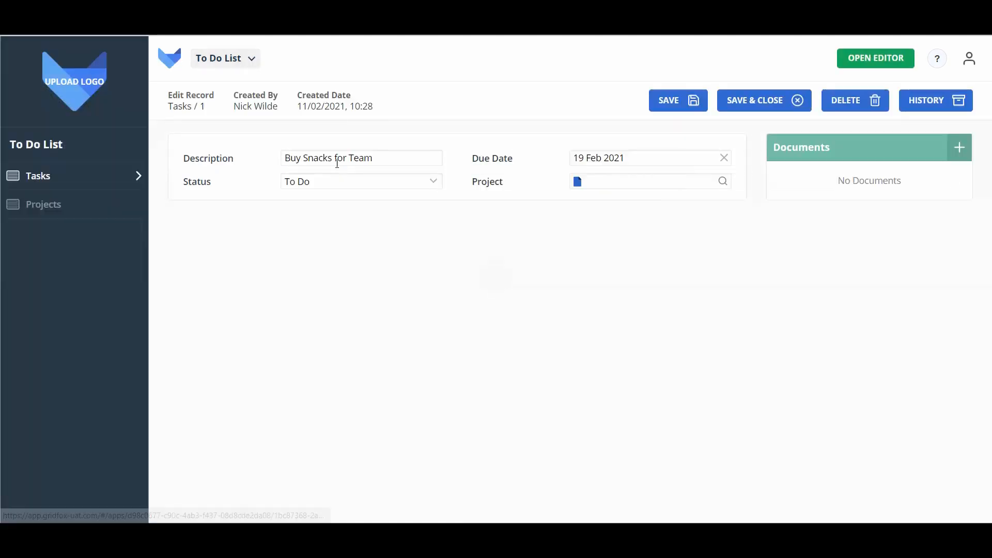
left_click(622, 185)
left_click(606, 228)
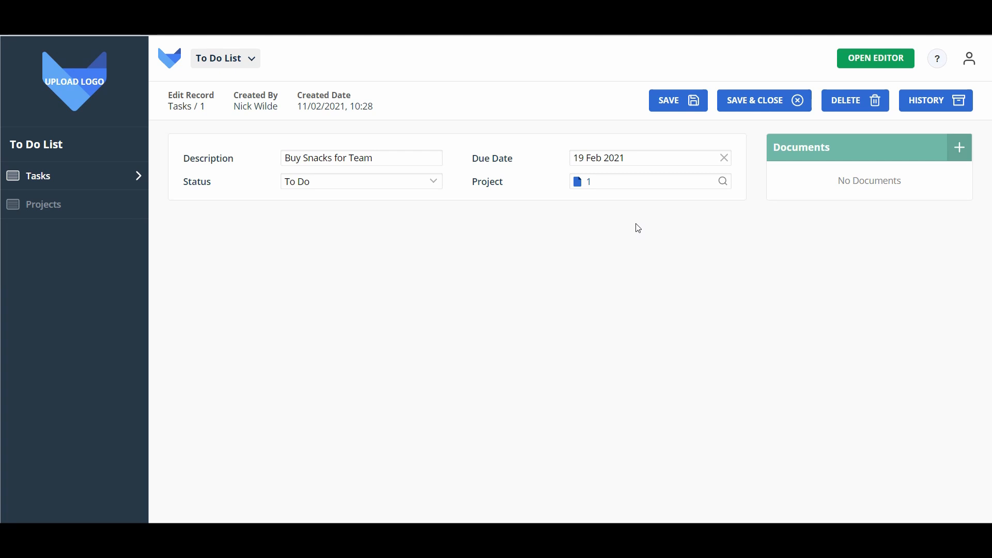
left_click(653, 185)
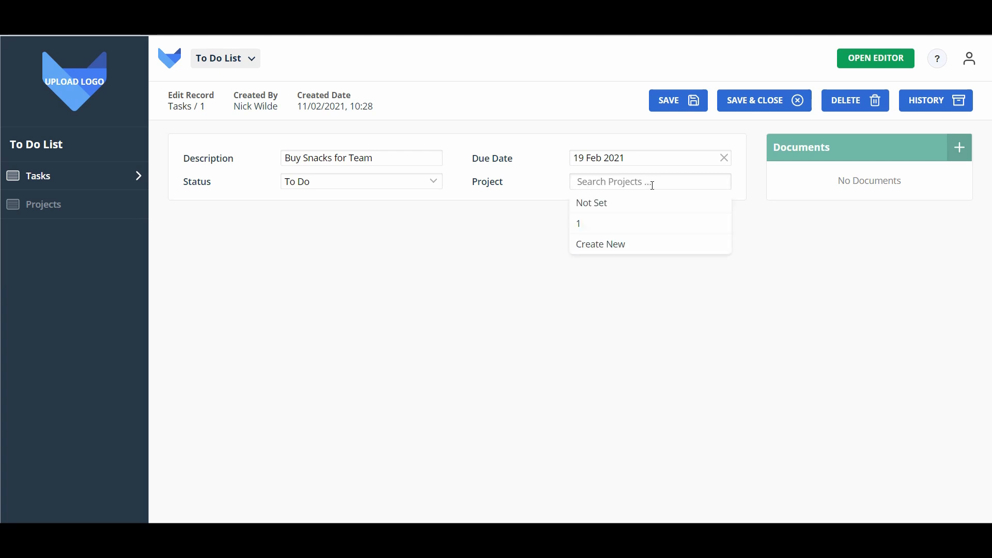
left_click(605, 228)
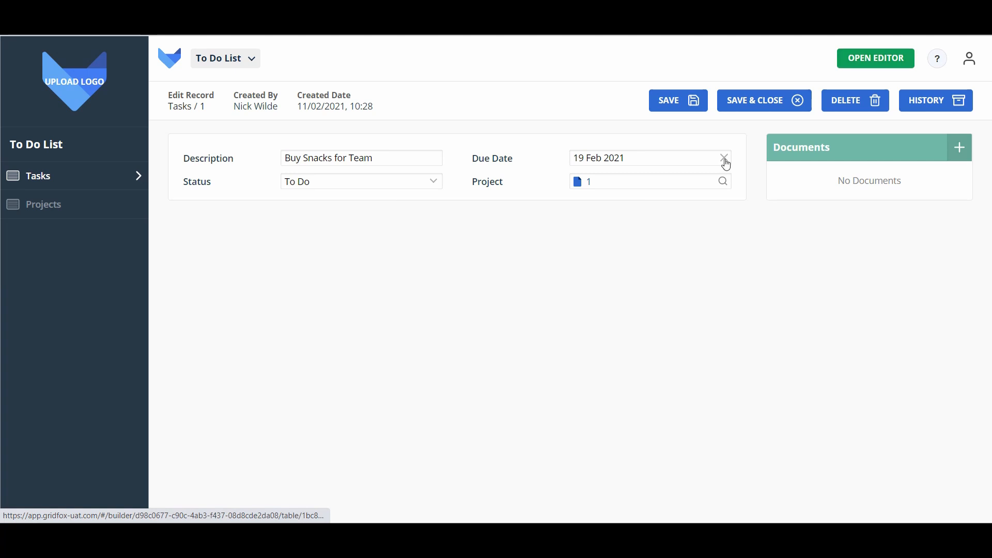
Set the Buy Snacks for Team task's Project to Not Set, then save and close the record.
left_click(692, 185)
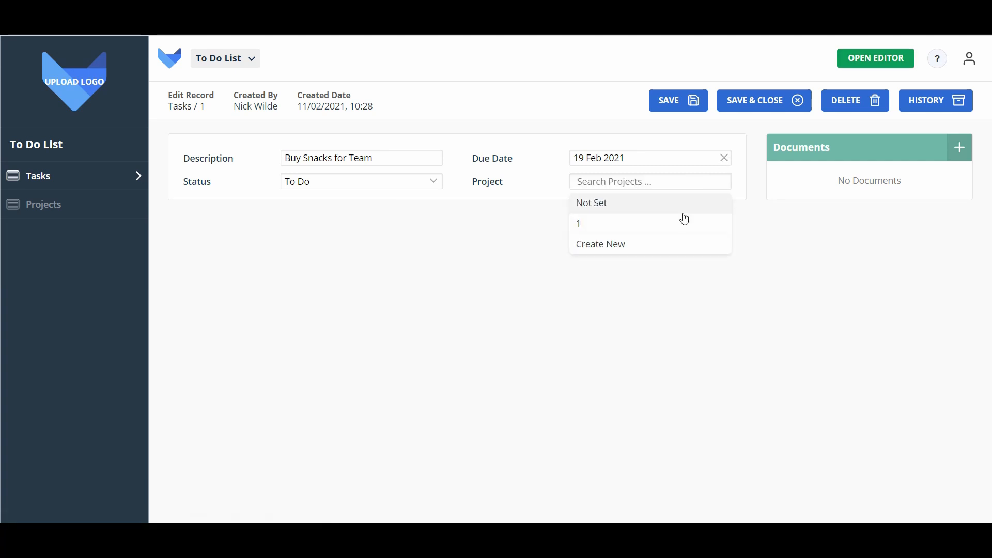
left_click(673, 202)
left_click(729, 113)
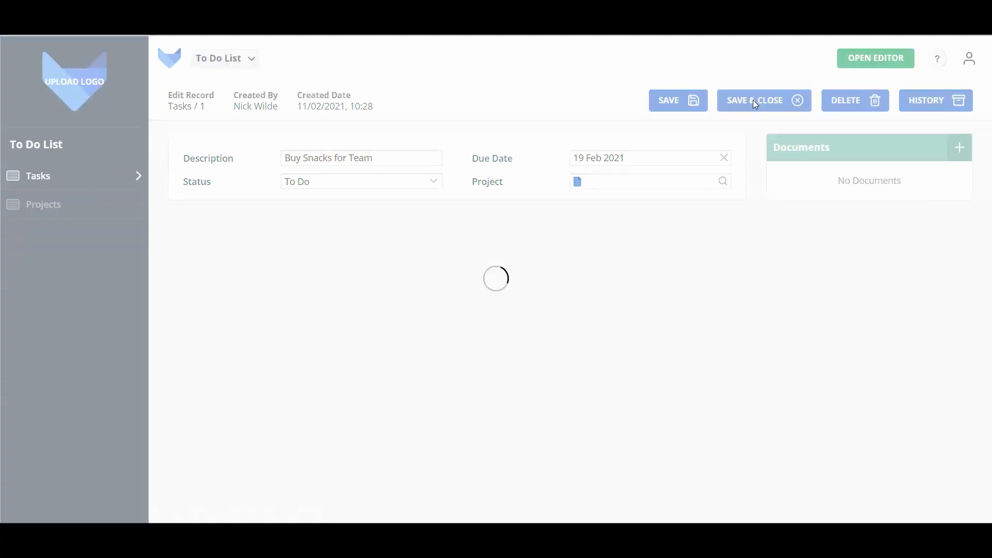
In the data model editor, set the Projects table's Project ID mask to [Name] - [Start Date] ([Project ID]) and validate it.
left_click(864, 70)
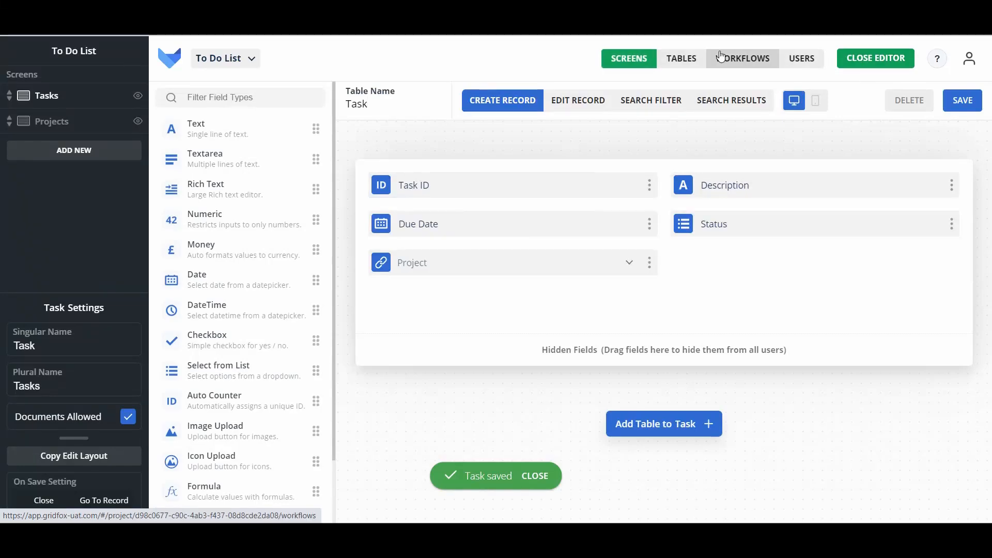
left_click(675, 65)
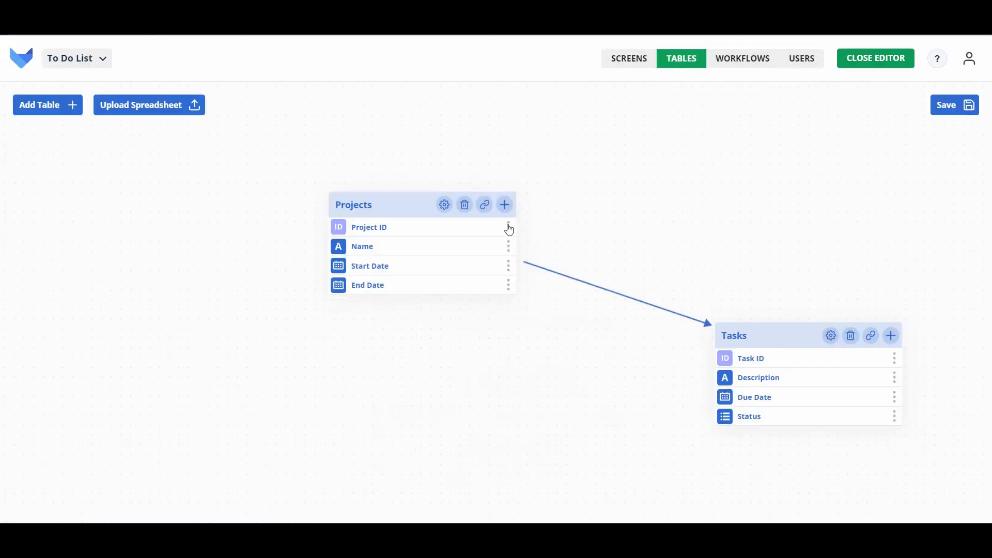
left_click(508, 227)
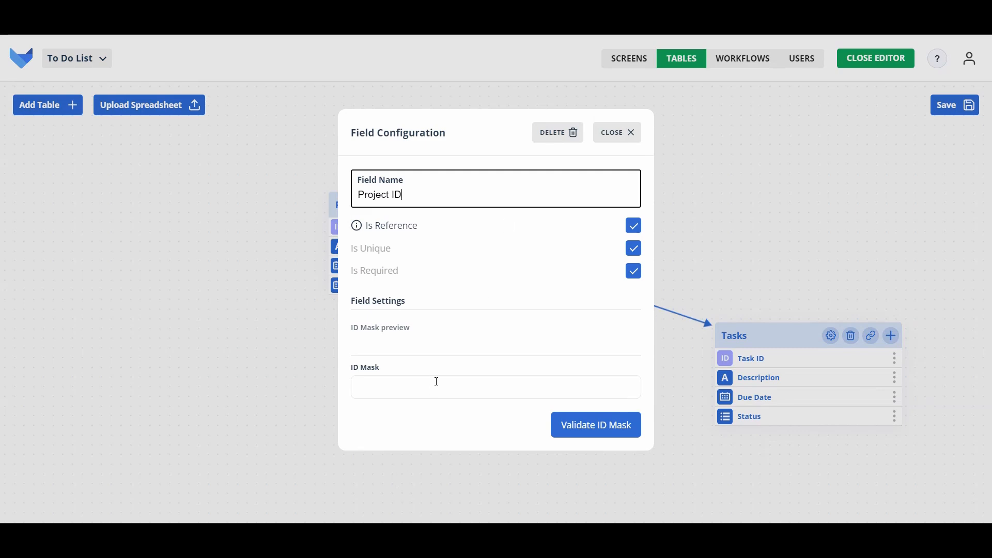
left_click(437, 382)
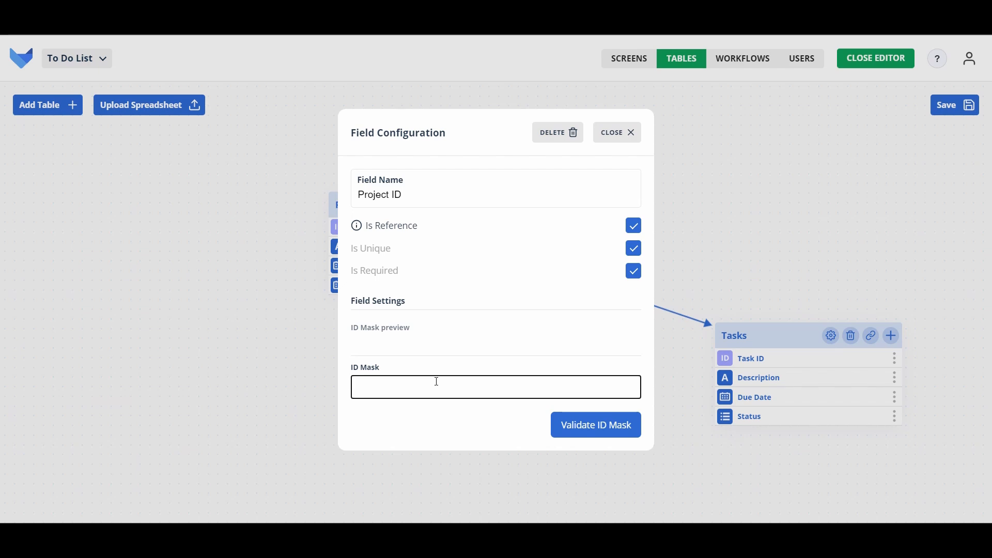
type("[Name] - [Start Date] ([Proje")
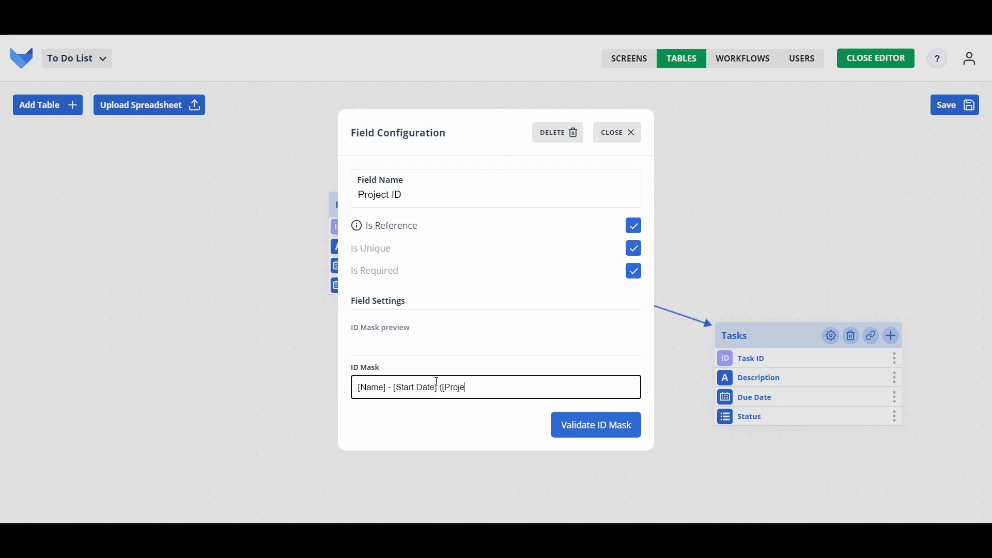
type("ct ID])")
left_click(608, 435)
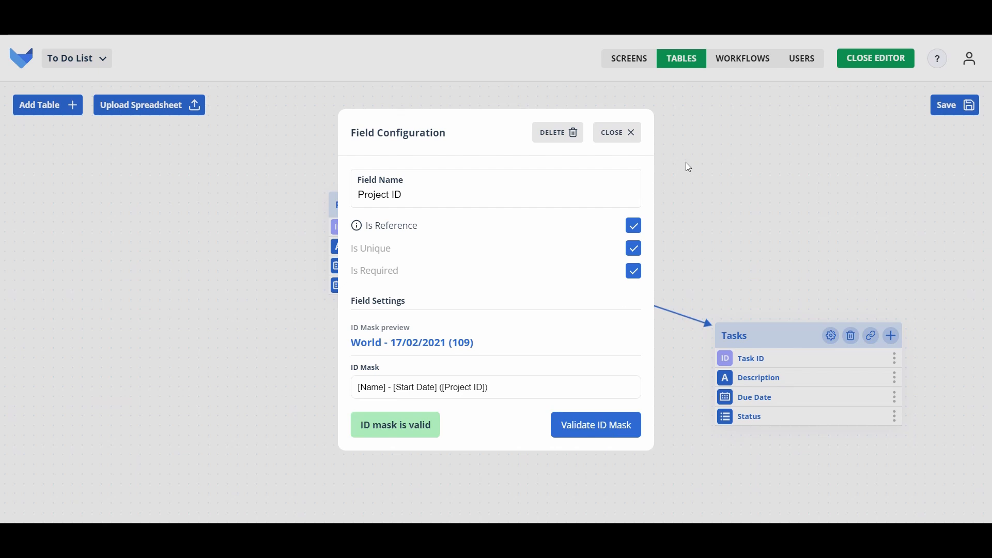
left_click(629, 134)
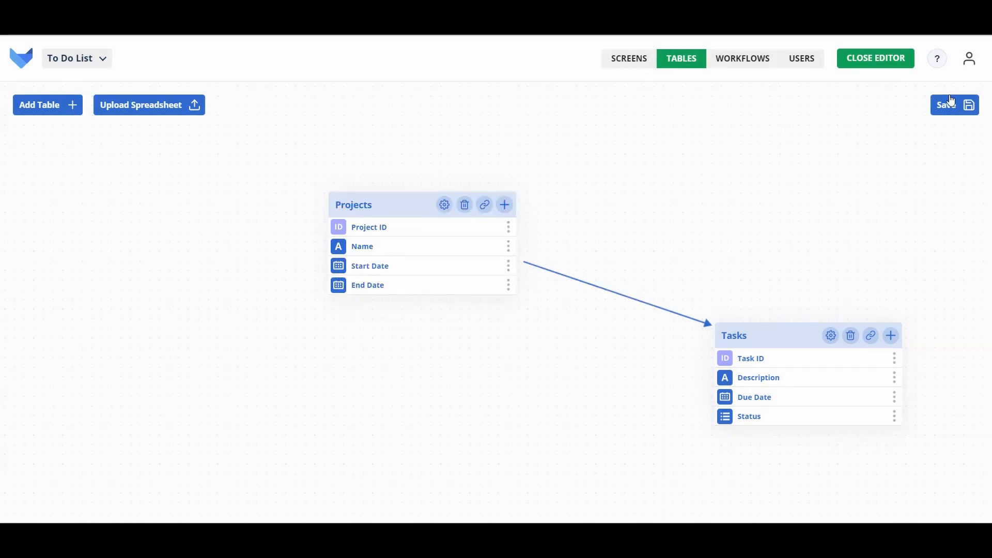
Save the data model changes and leave the editor.
left_click(951, 102)
left_click(879, 58)
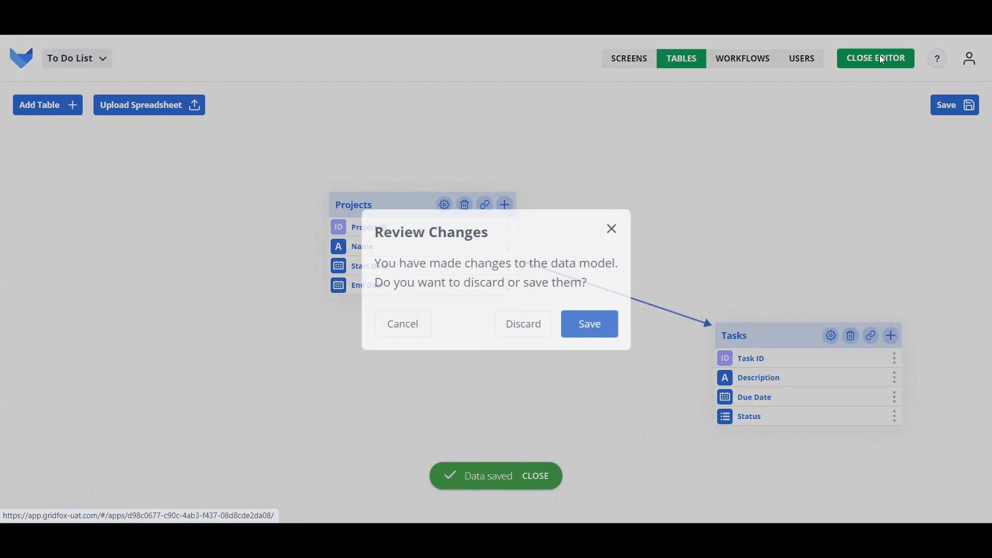
left_click(586, 326)
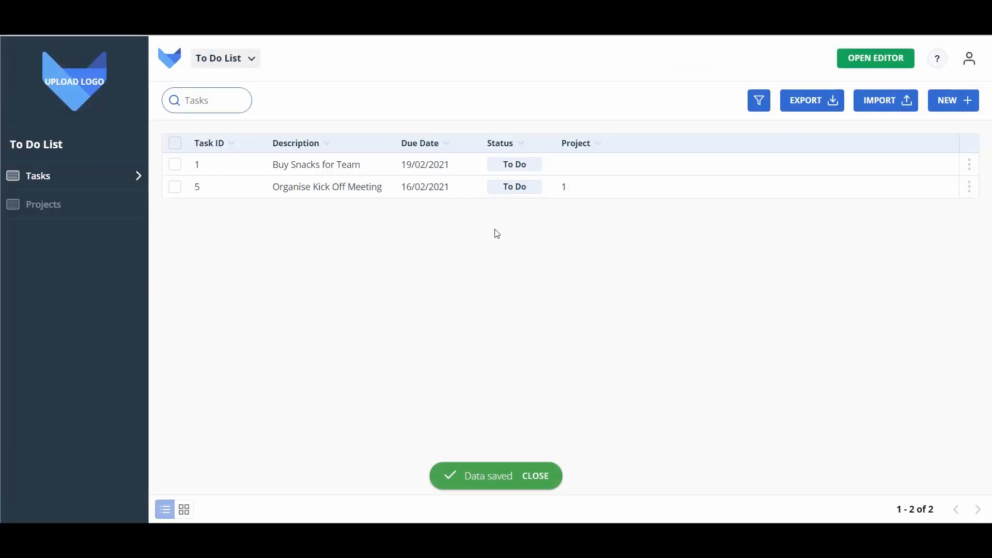
Assign the Buy Snacks for Team task to the Create Brand Guidelines project.
left_click(454, 164)
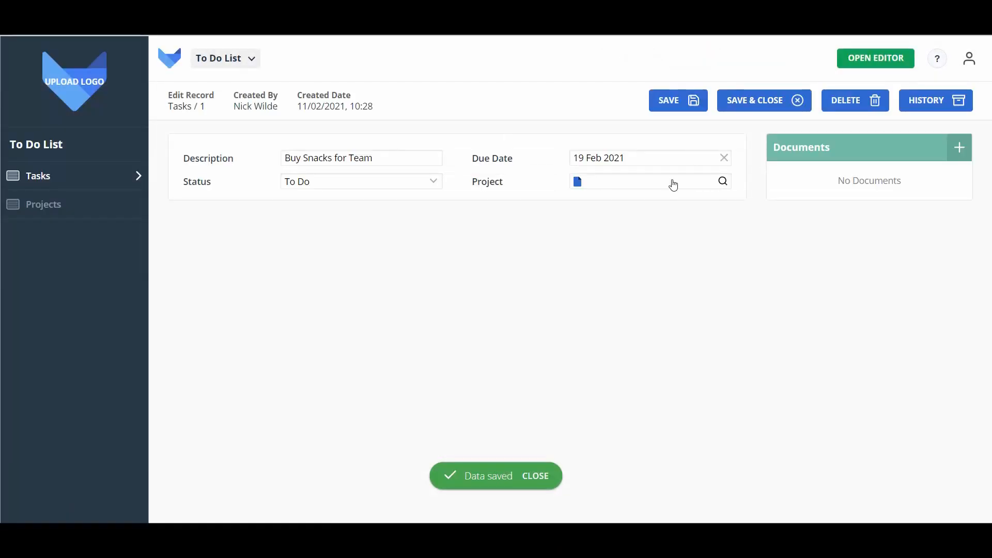
left_click(673, 184)
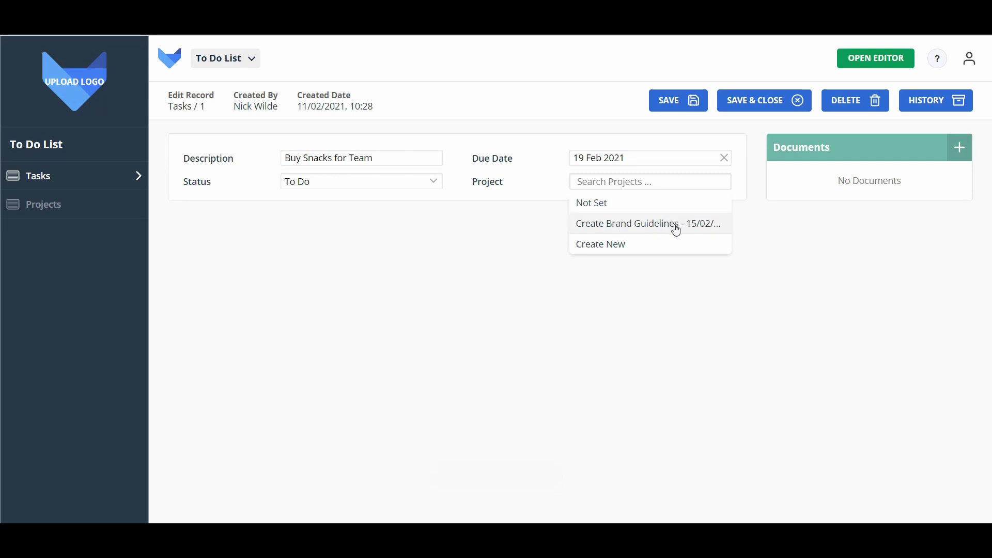
left_click(716, 229)
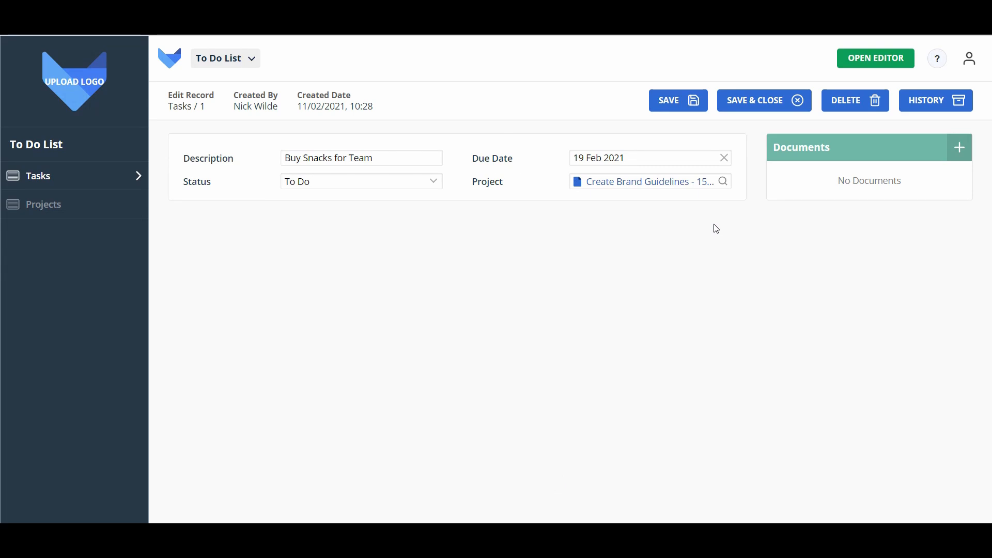